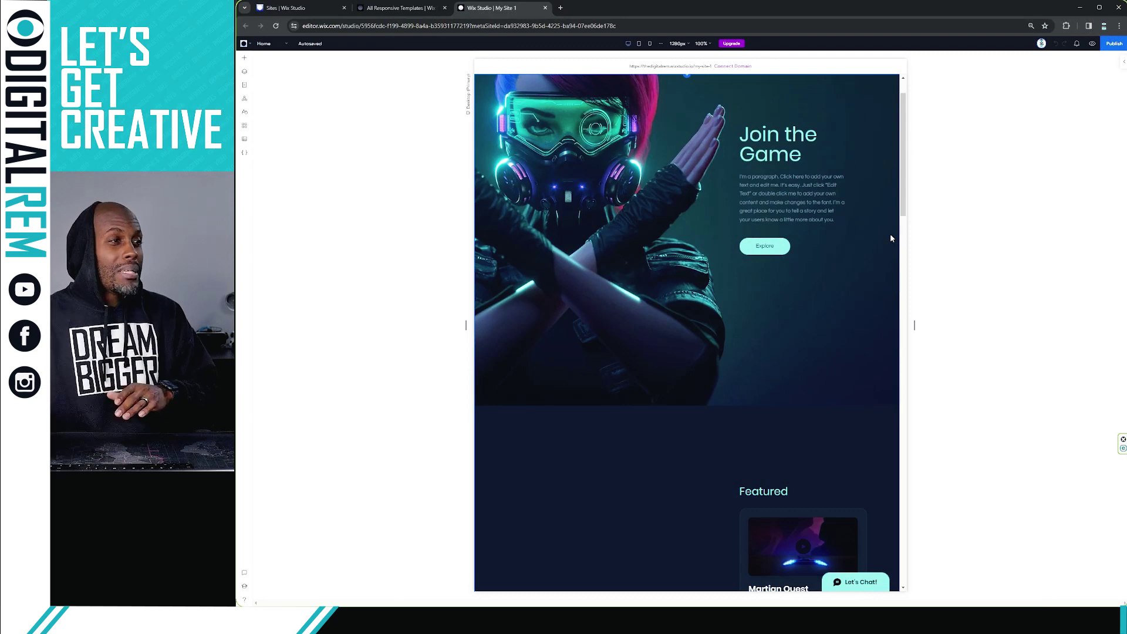
Try cropping the hero image and undo the change, then go to the site dashboard.
{"action": "left_click", "coordinate": [613, 252]}
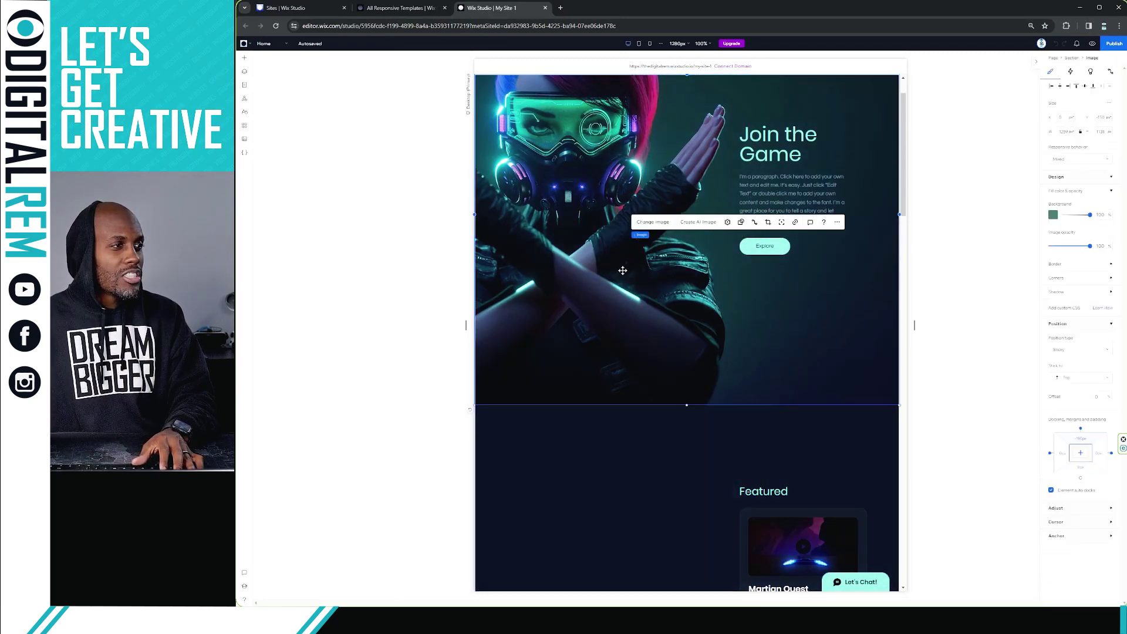
{"action": "double_click", "coordinate": [629, 294]}
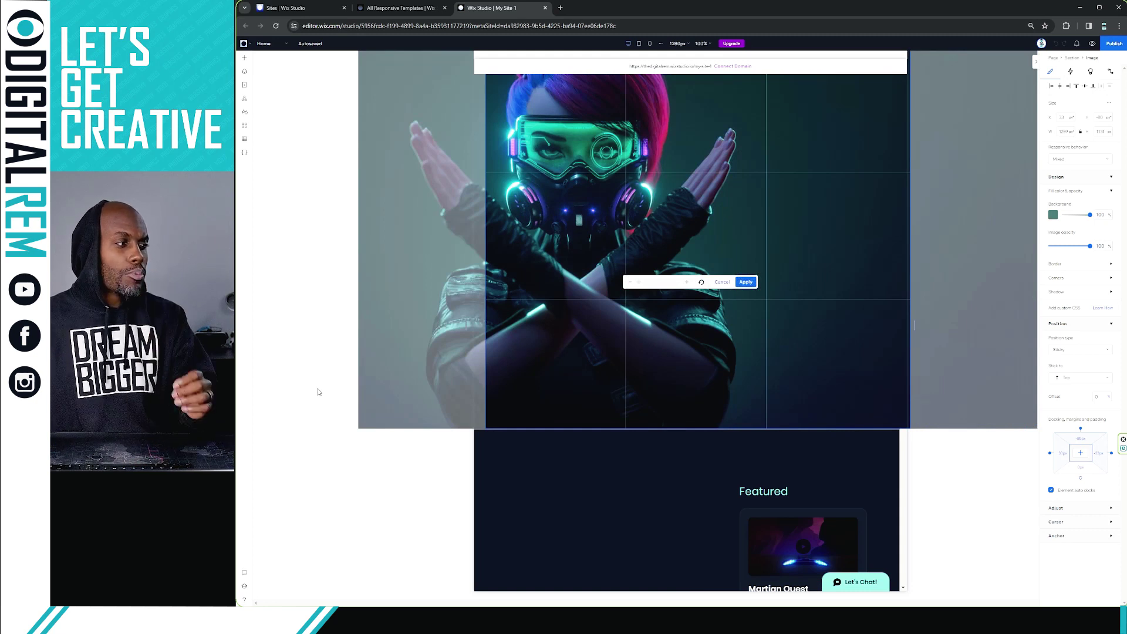
{"action": "left_click", "coordinate": [321, 387]}
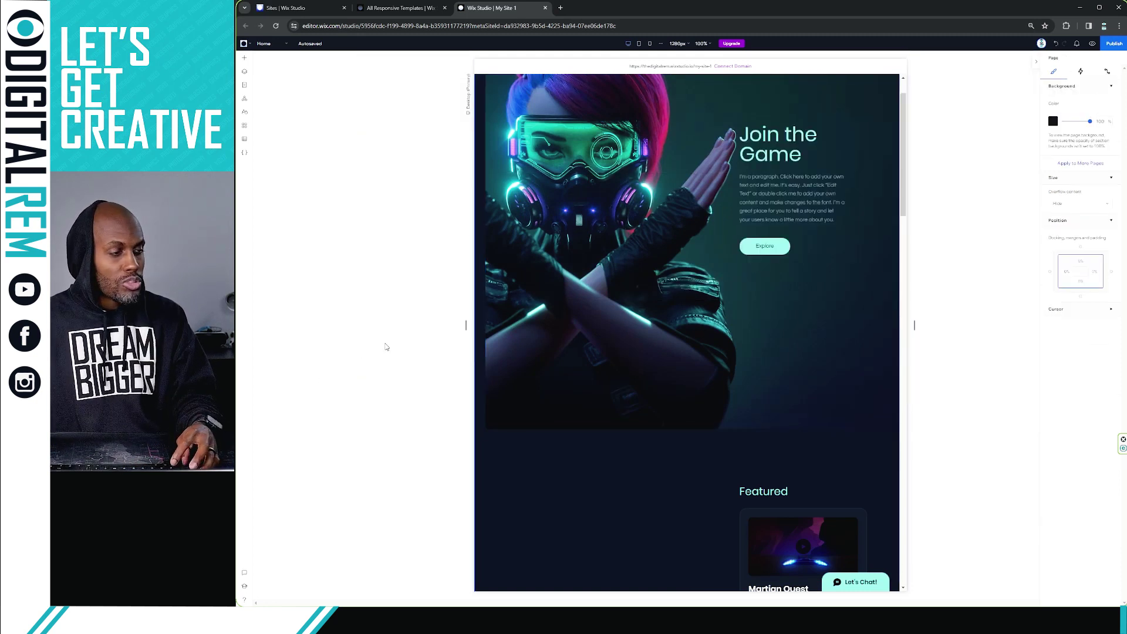
{"action": "key", "text": "ctrl+z"}
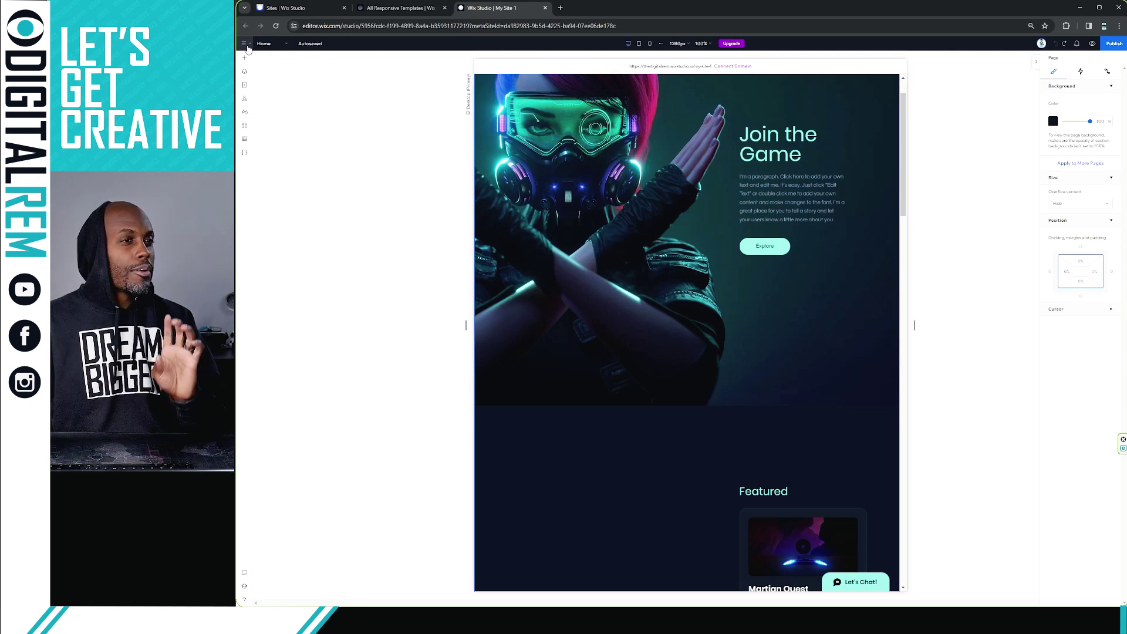
{"action": "left_click", "coordinate": [245, 44]}
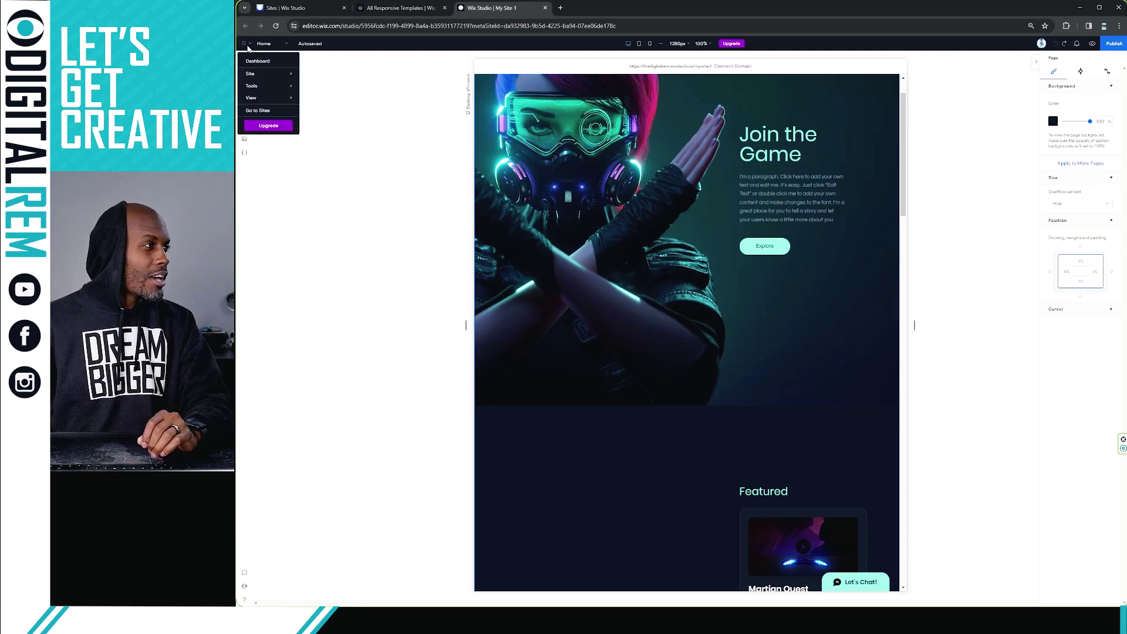
{"action": "left_click", "coordinate": [248, 61]}
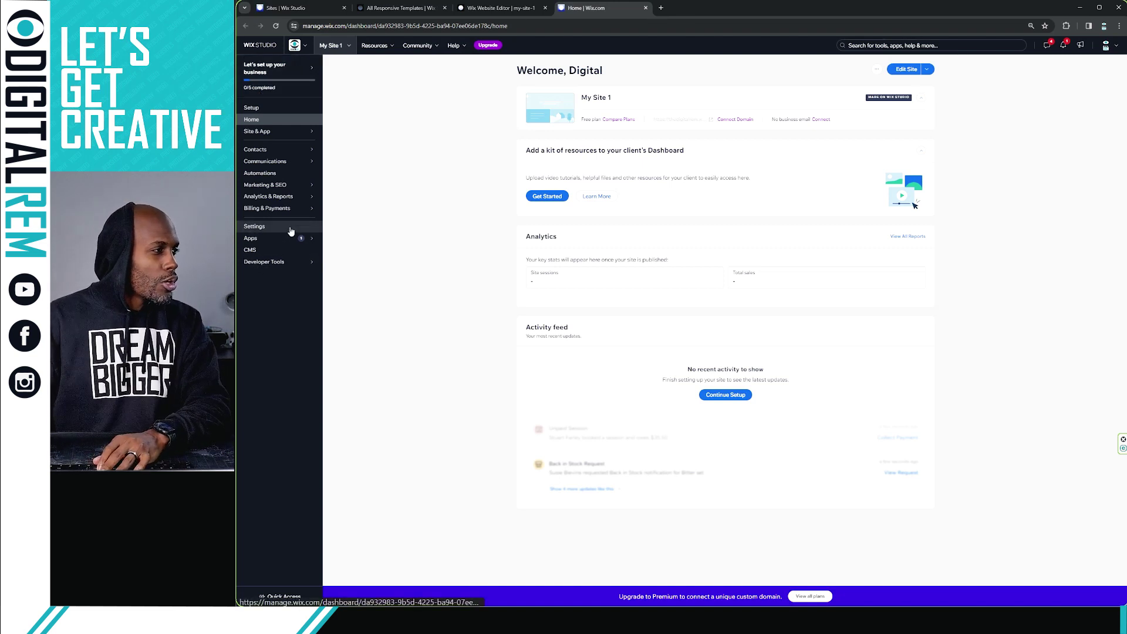
Open Settings from the dashboard sidebar.
{"action": "left_click", "coordinate": [290, 229]}
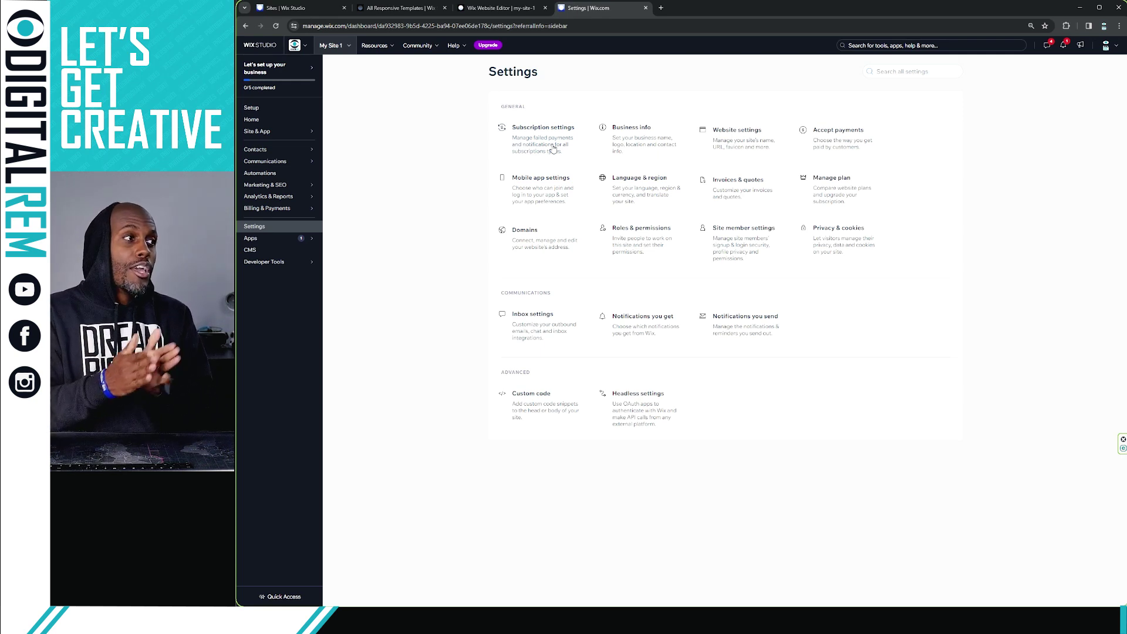
In Business Info, enter name 'My DREAM Website' and short description 'Insert Description'.
{"action": "left_click", "coordinate": [649, 144]}
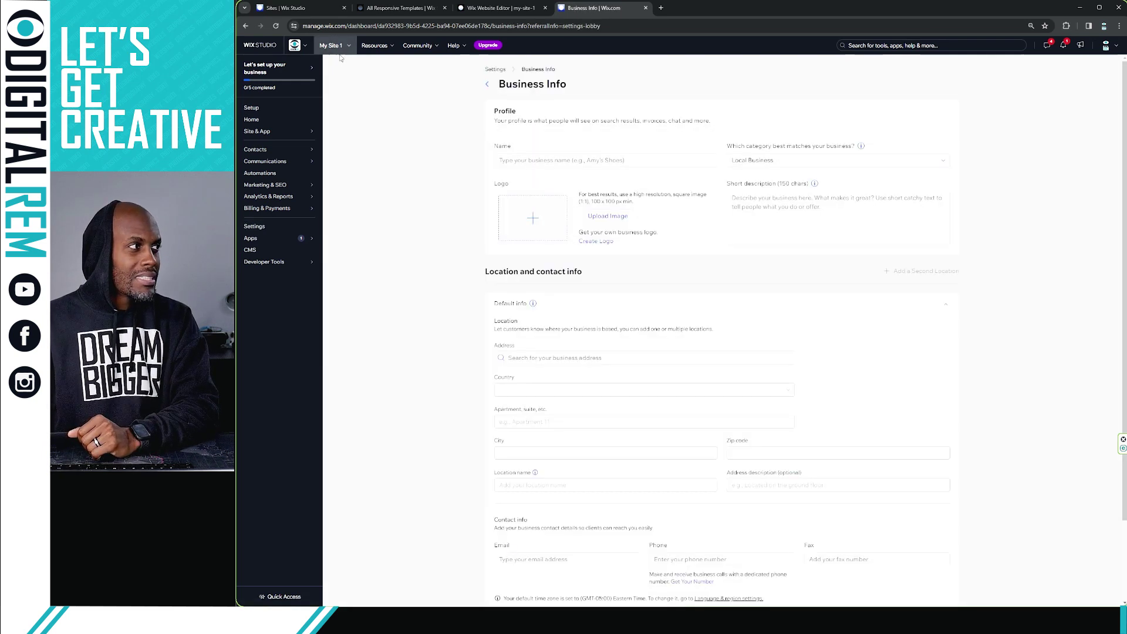
{"action": "left_click", "coordinate": [580, 165]}
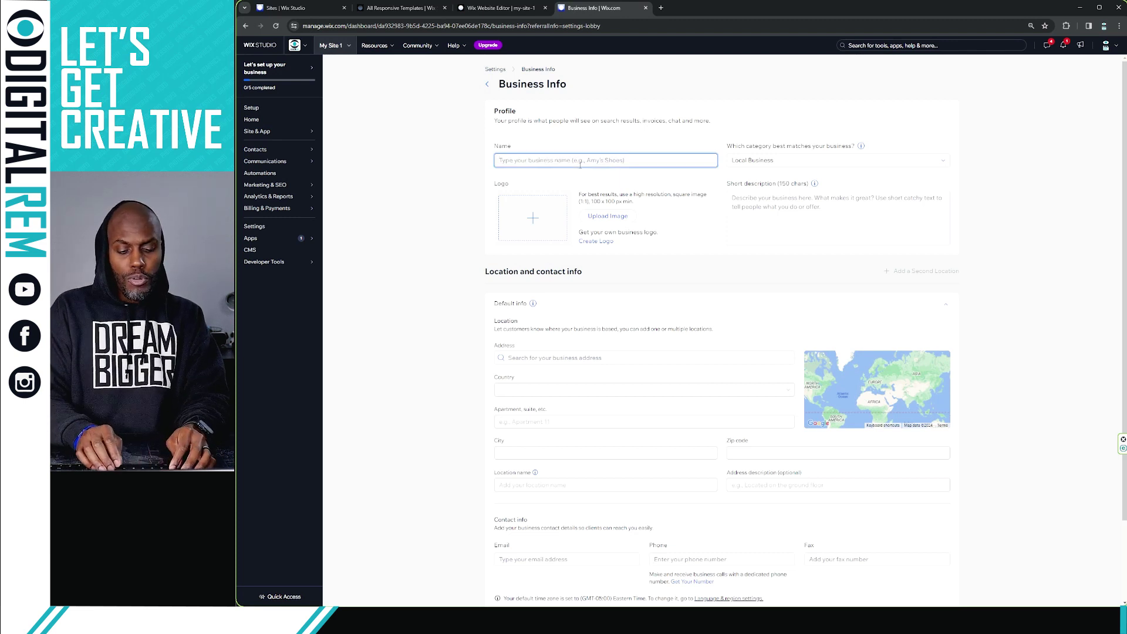
{"action": "type", "text": "My"}
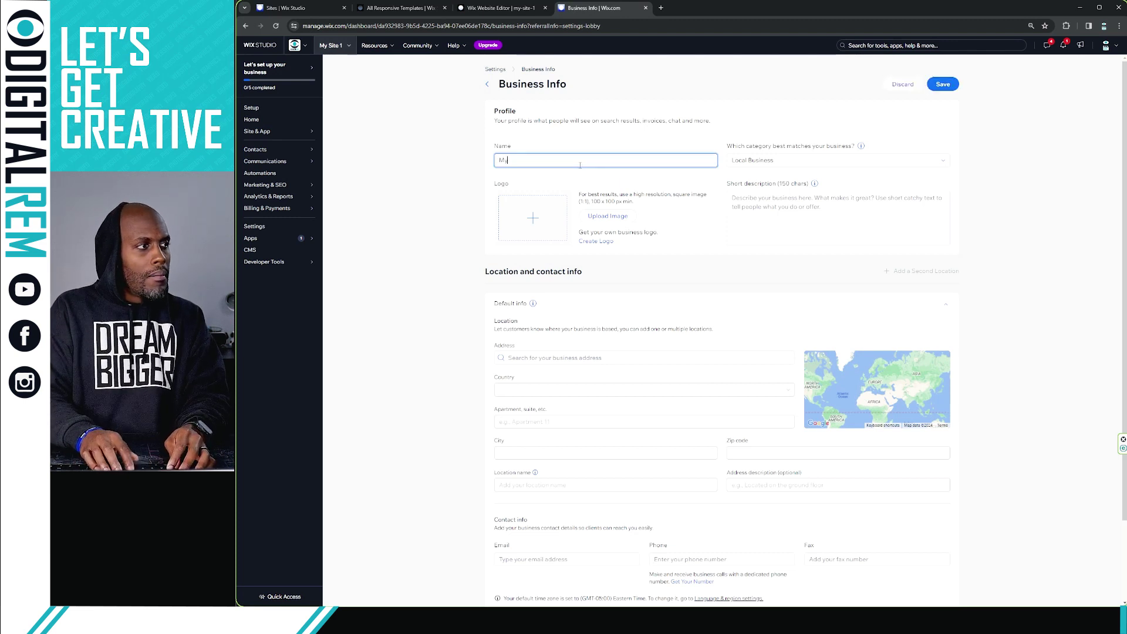
{"action": "type", "text": " DREAM Website"}
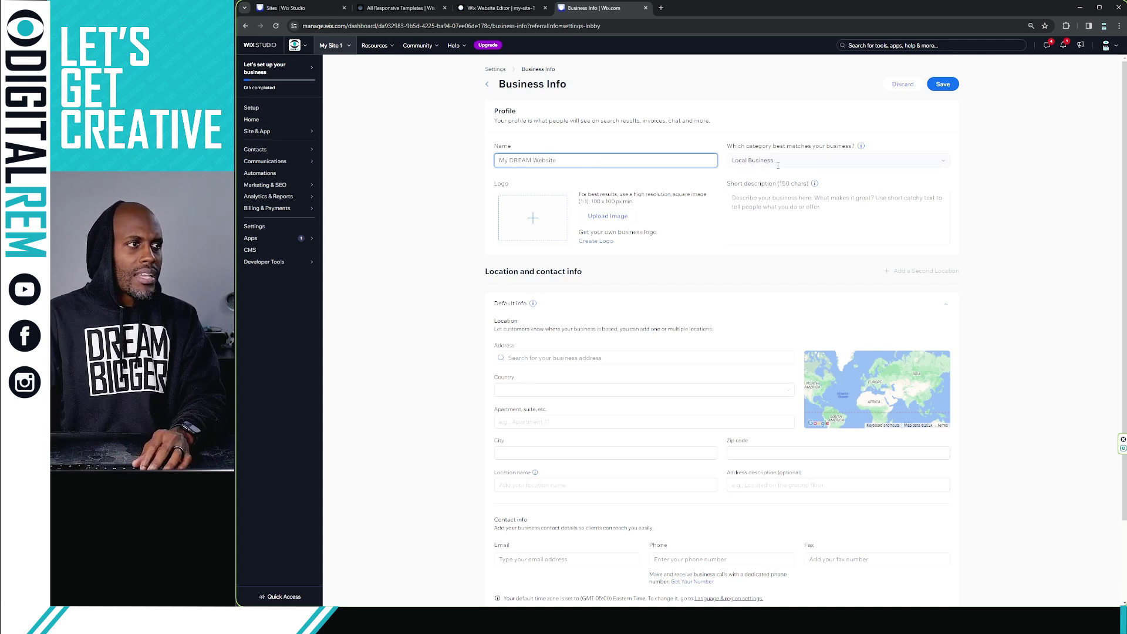
{"action": "left_click", "coordinate": [762, 200]}
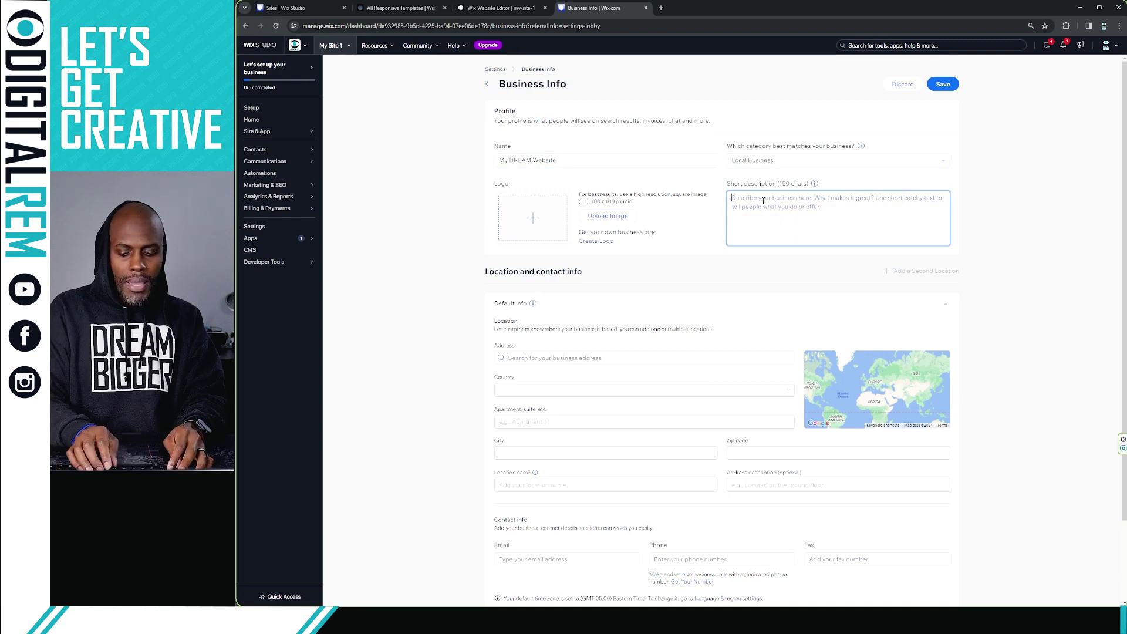
{"action": "type", "text": "Insert"}
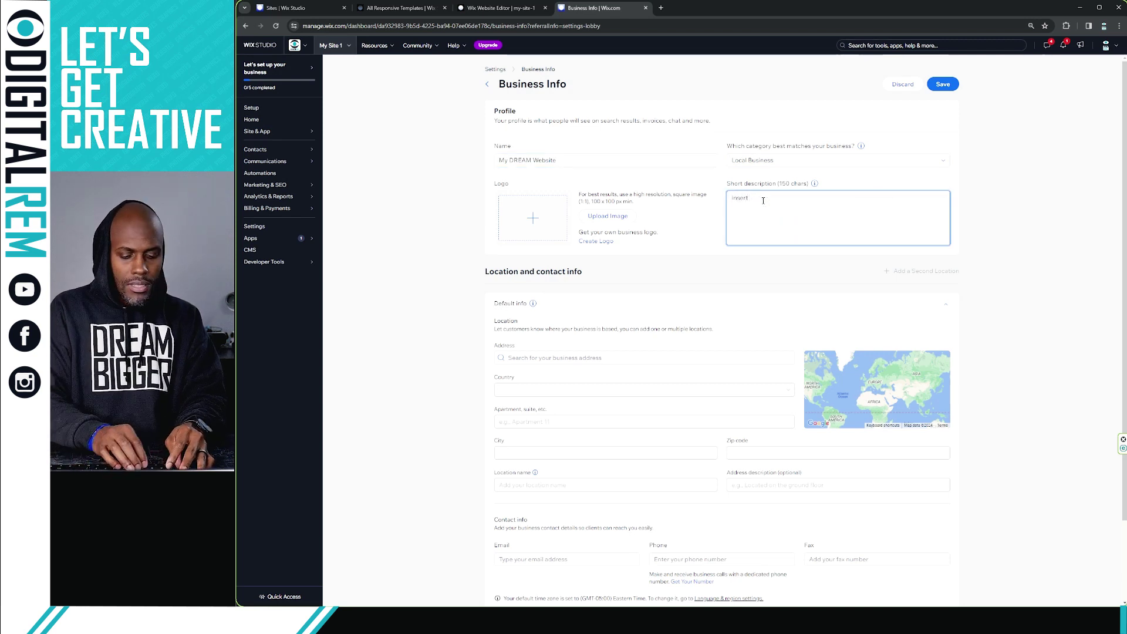
{"action": "type", "text": " Description"}
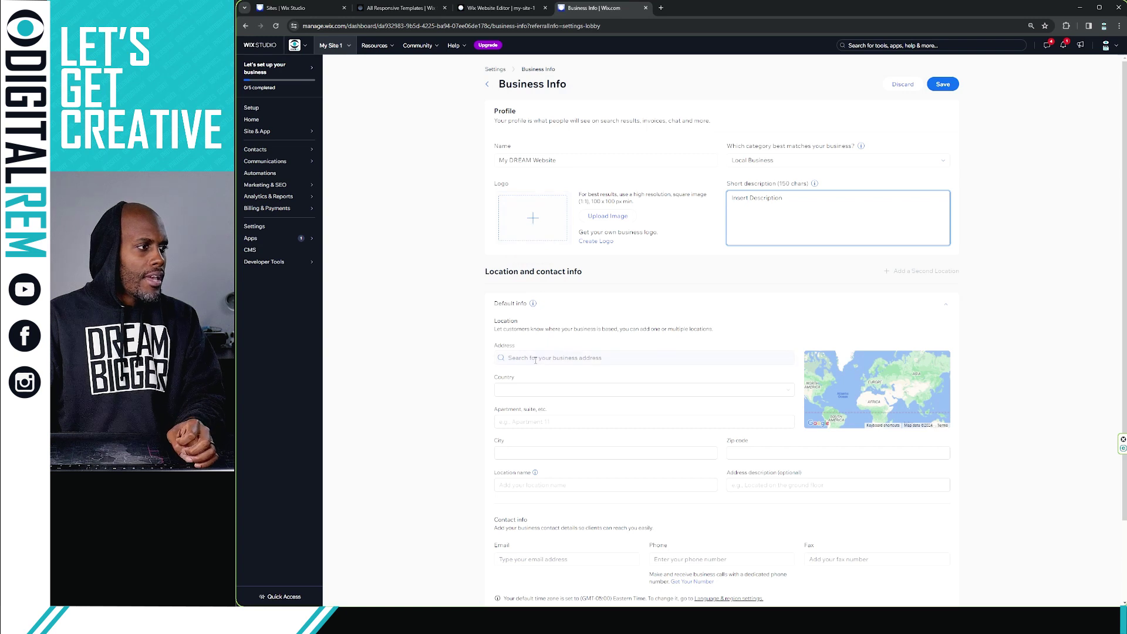
Enter '900 Your Way' as the address and pick the Las Vegas, NV suggestion.
{"action": "left_click", "coordinate": [559, 364]}
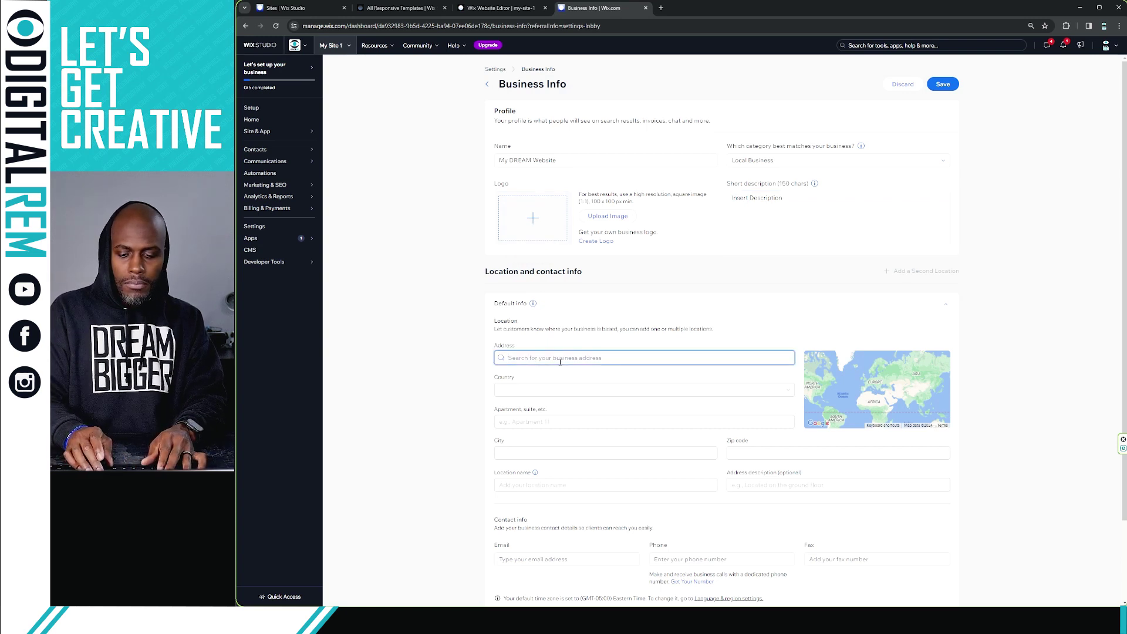
{"action": "type", "text": "900 "}
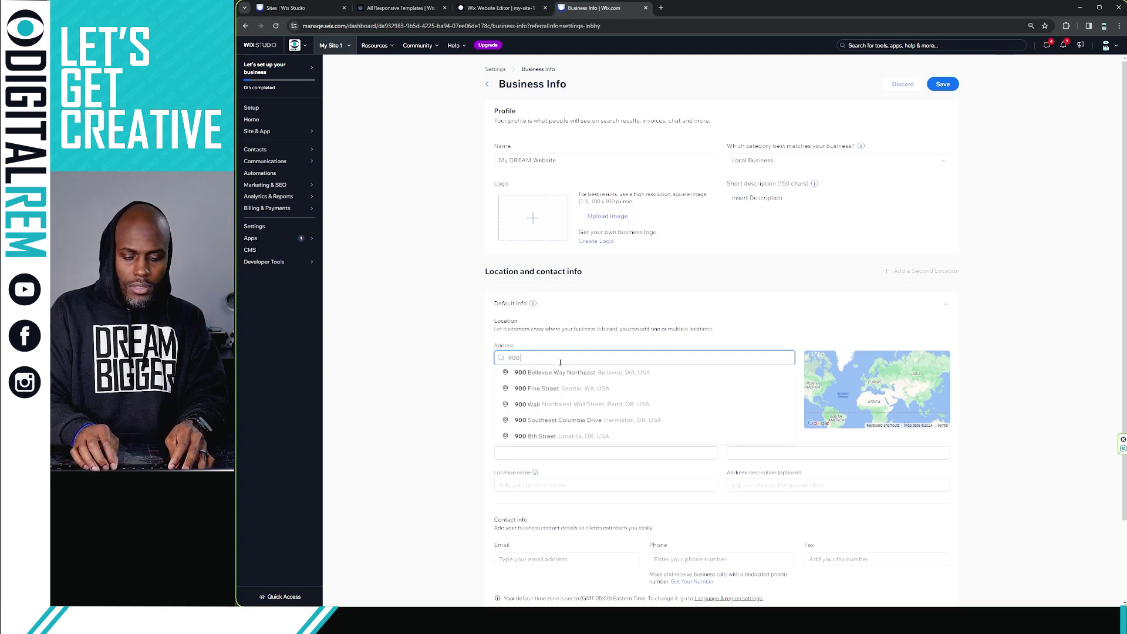
{"action": "type", "text": "Your Way"}
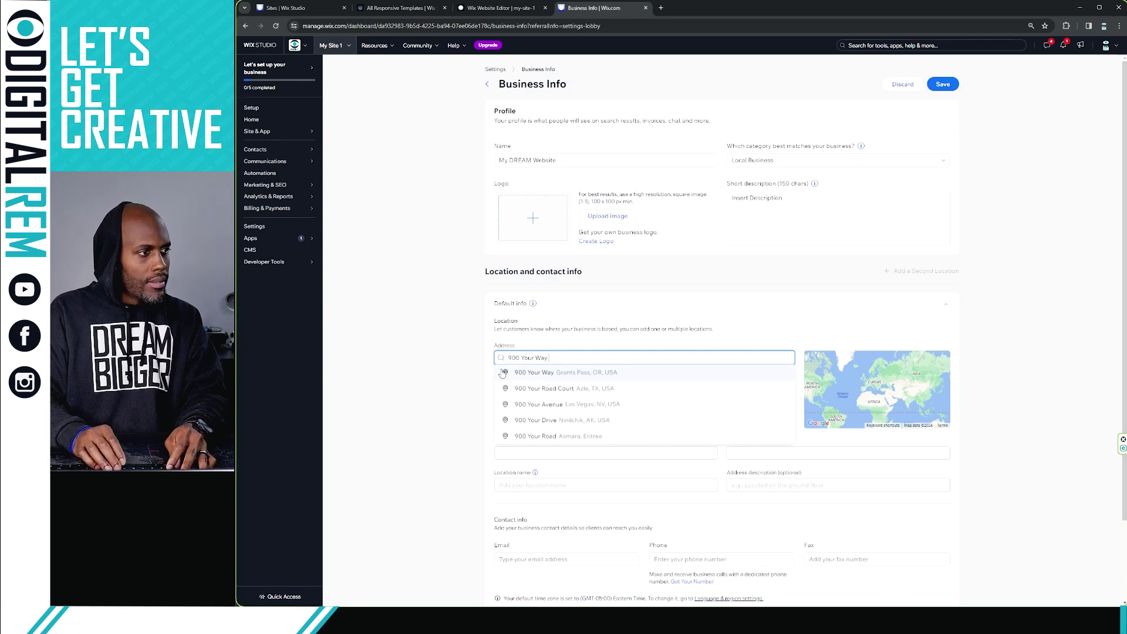
{"action": "left_click", "coordinate": [437, 351]}
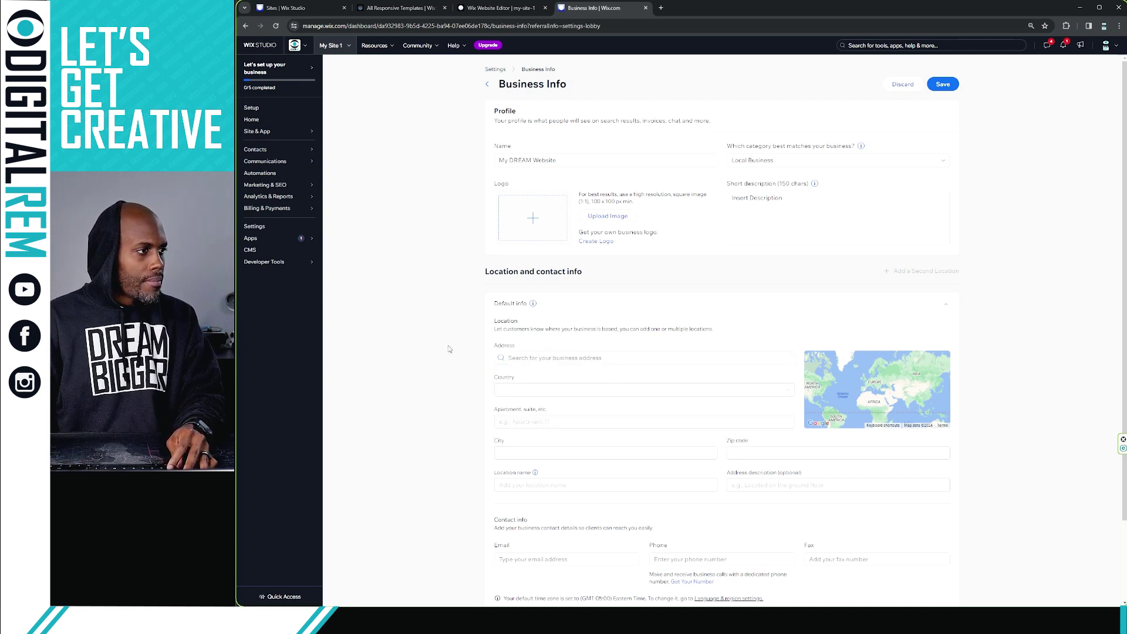
{"action": "left_click", "coordinate": [538, 353]}
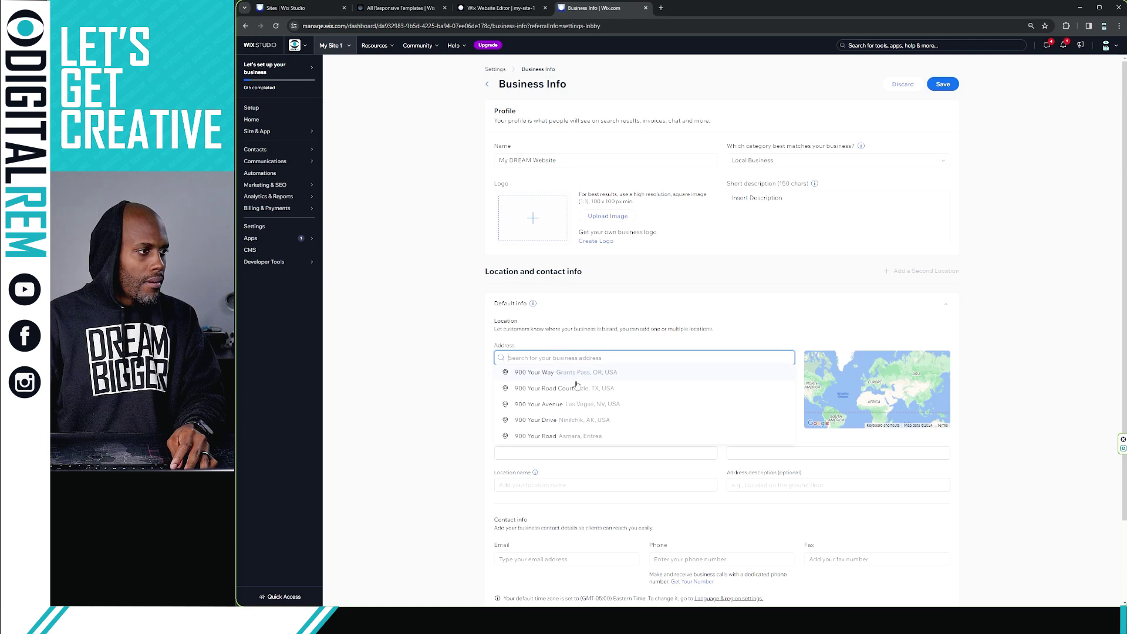
{"action": "left_click", "coordinate": [588, 406]}
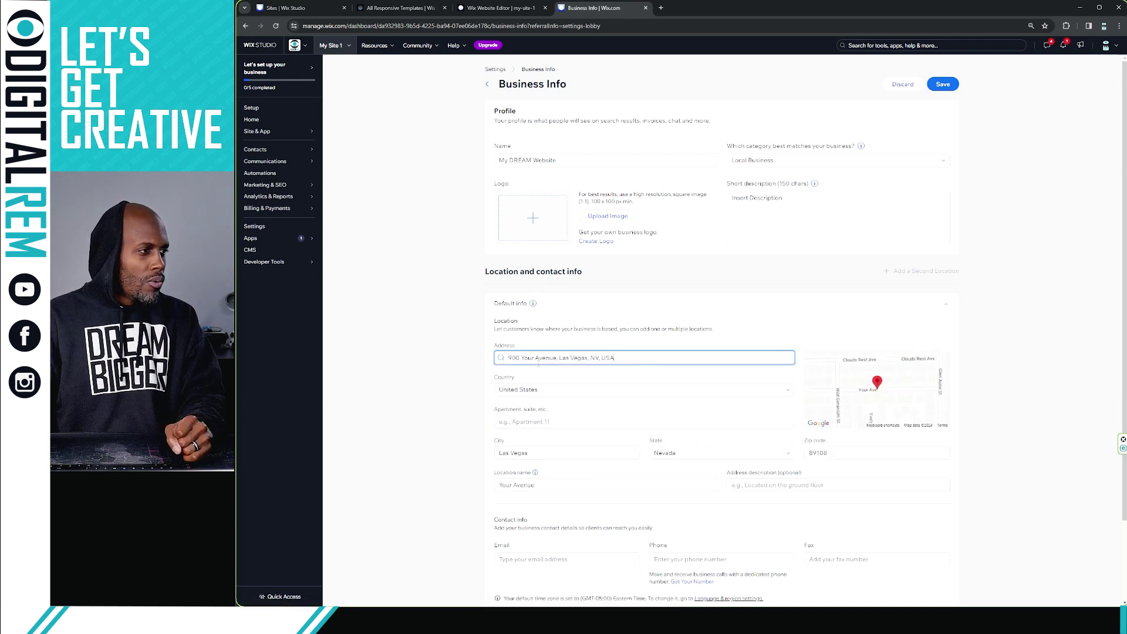
Enter the business e-mail address in the Email field.
{"action": "scroll", "coordinate": [563, 387], "scroll_direction": "down", "scroll_amount": 3}
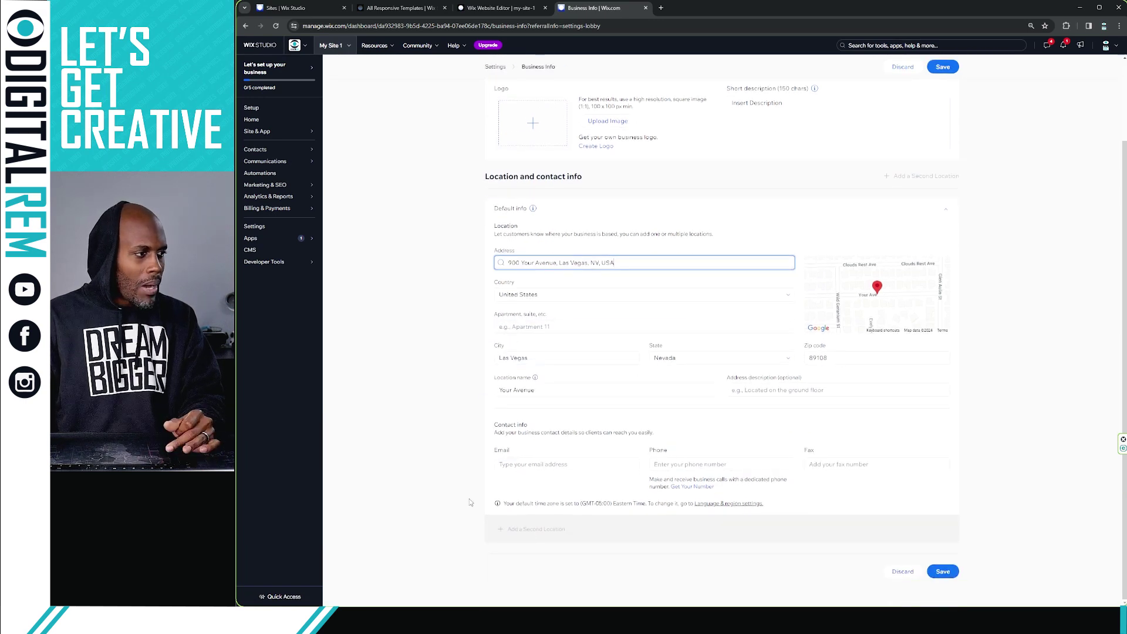
{"action": "left_click", "coordinate": [526, 458]}
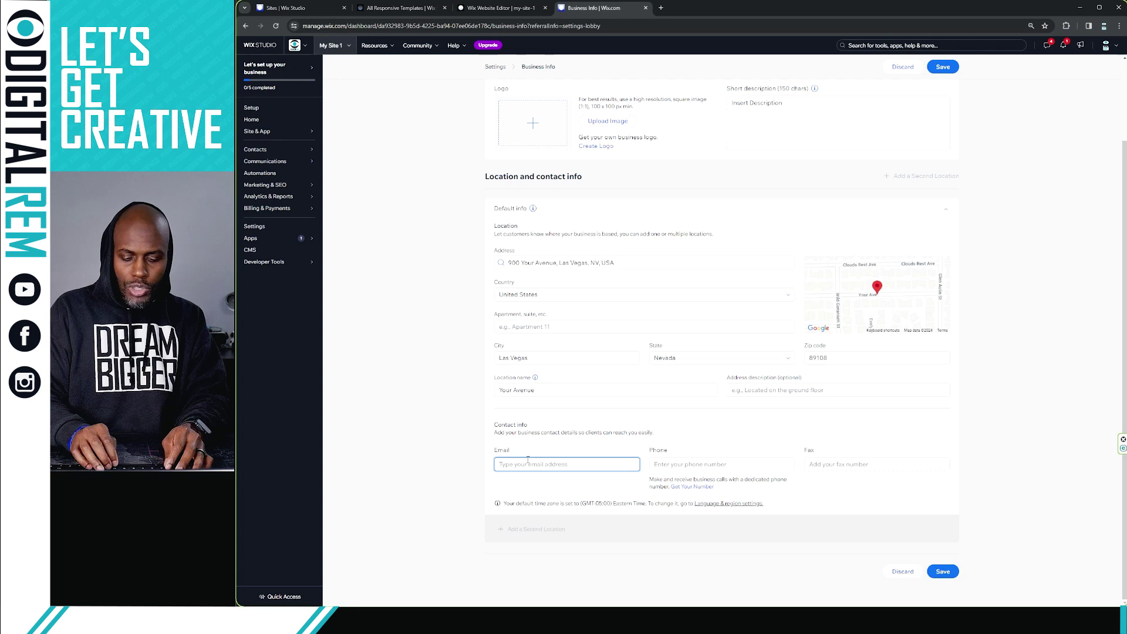
{"action": "type", "text": "in"}
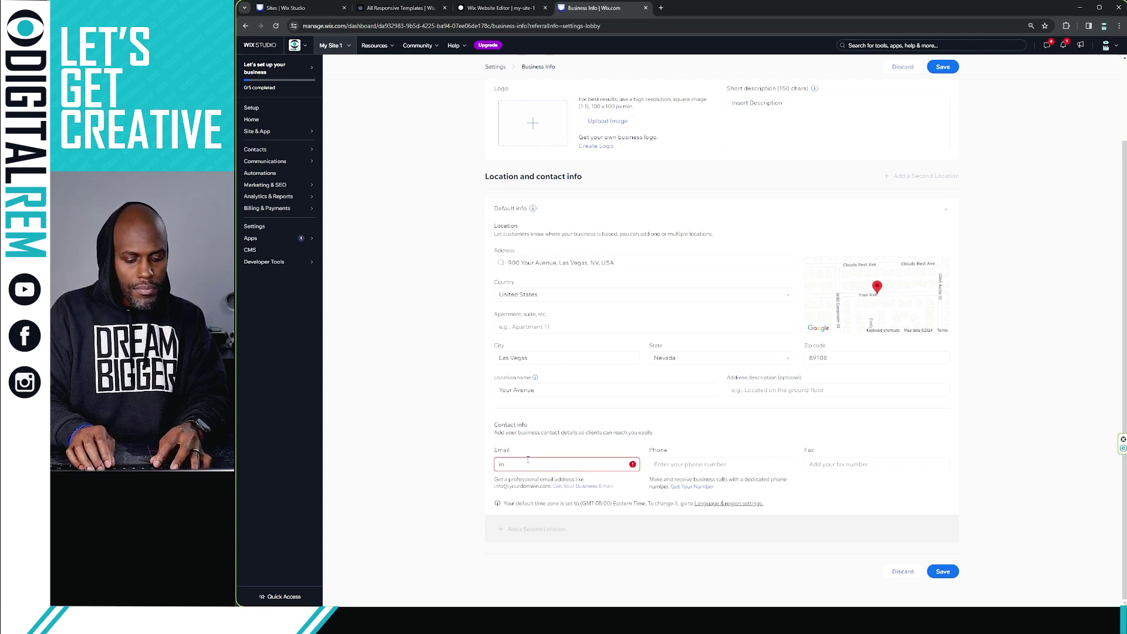
{"action": "type", "text": "fo"}
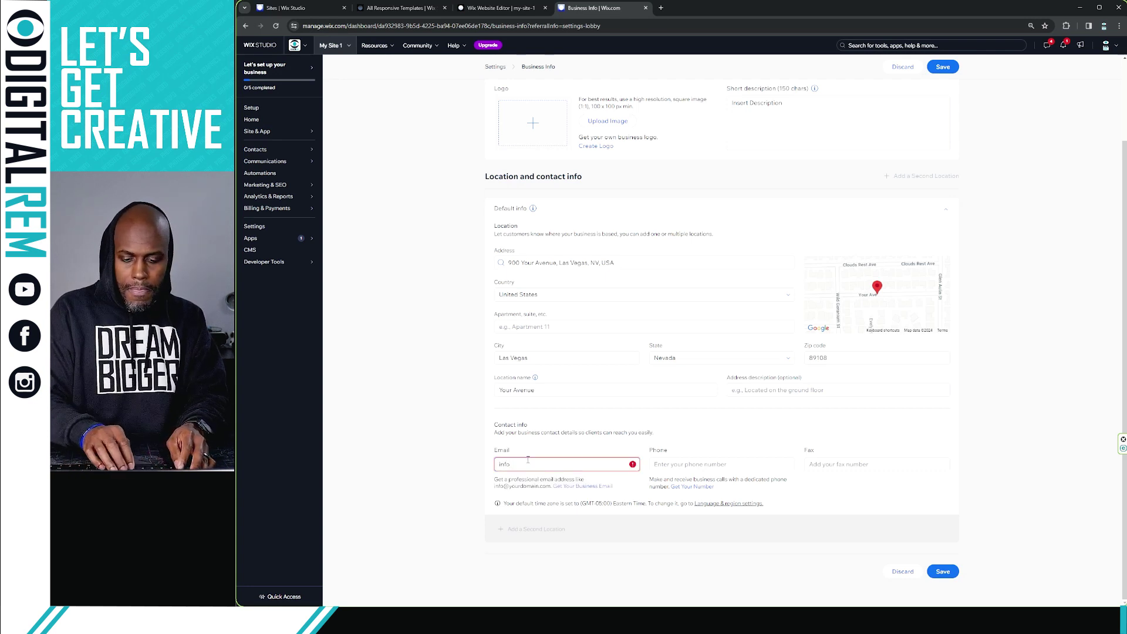
{"action": "type", "text": "@"}
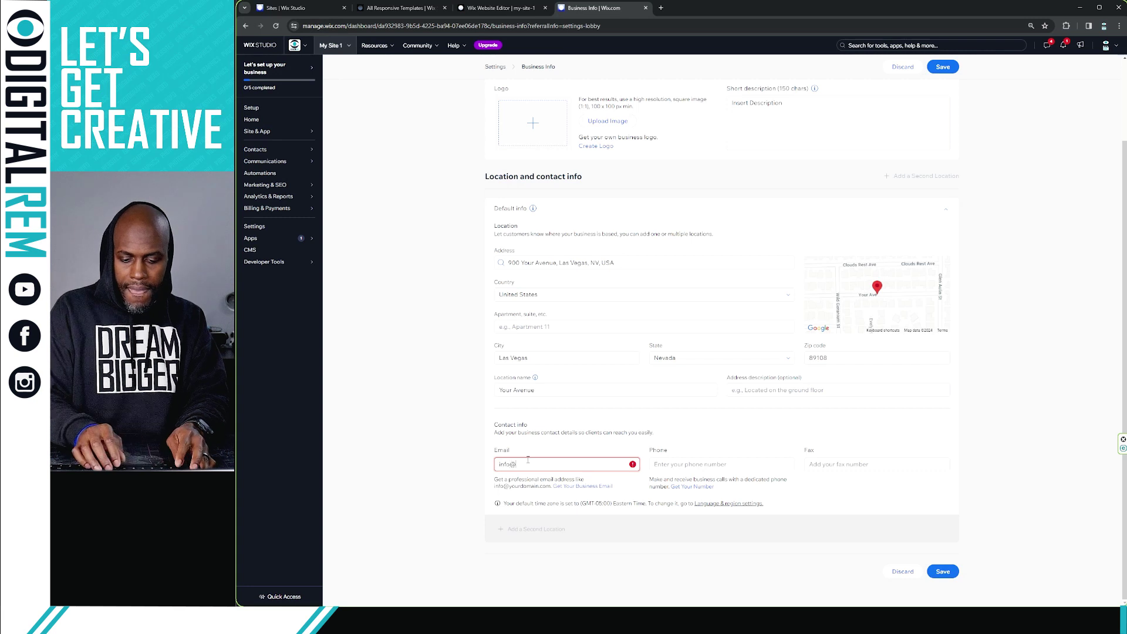
{"action": "type", "text": "Youremail"}
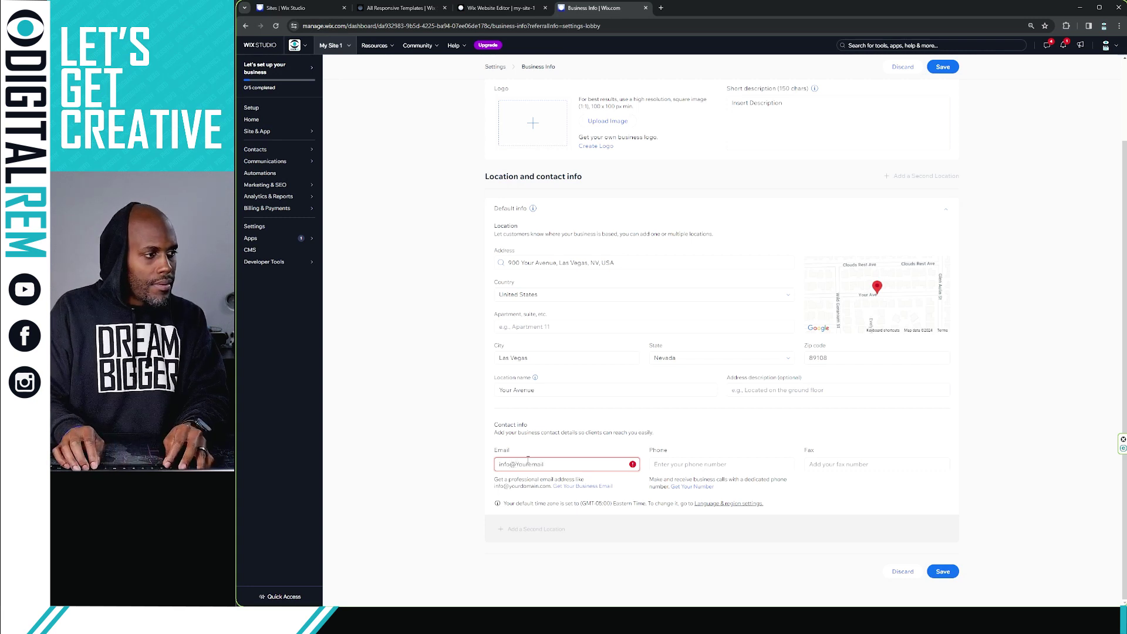
{"action": "type", "text": ".com"}
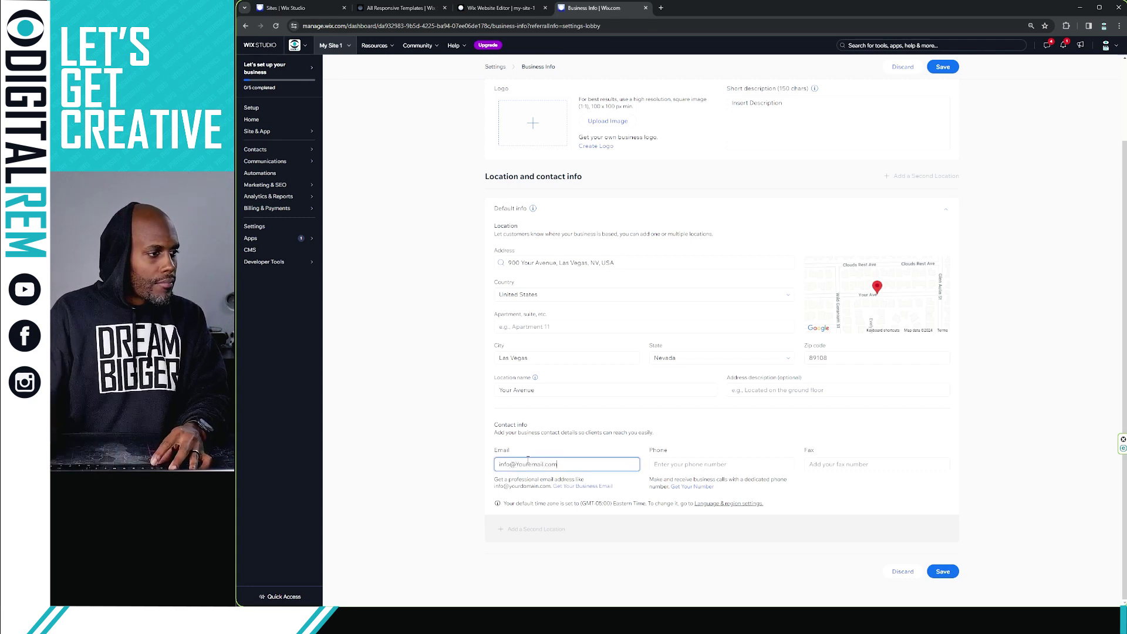
{"action": "left_click", "coordinate": [663, 446]}
Enter the business phone number in the Phone field.
{"action": "left_click", "coordinate": [674, 463]}
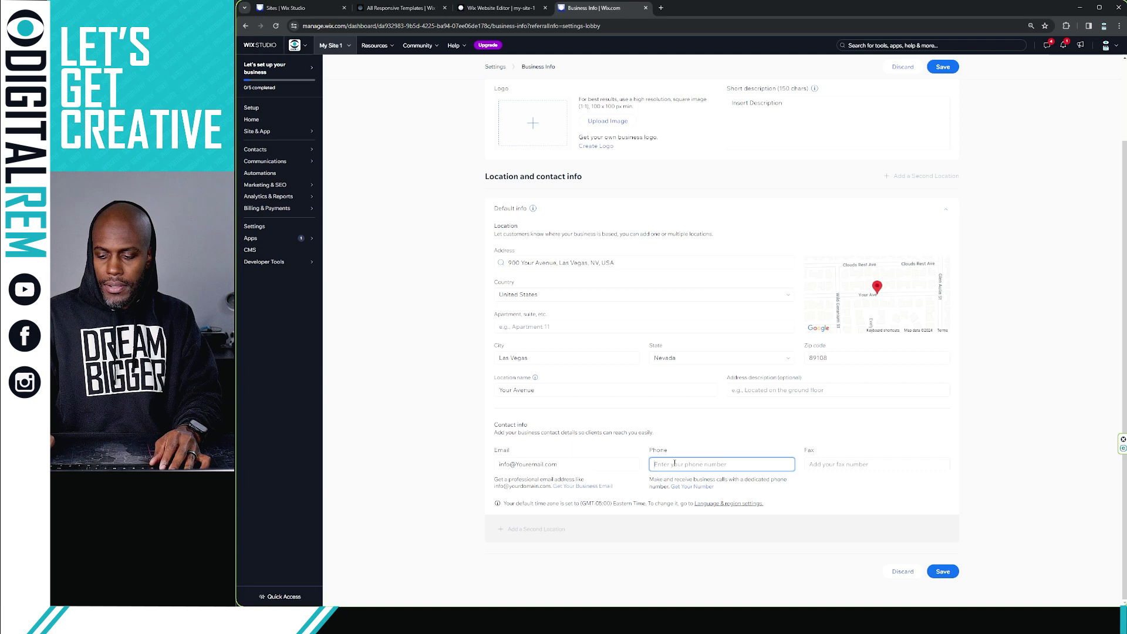
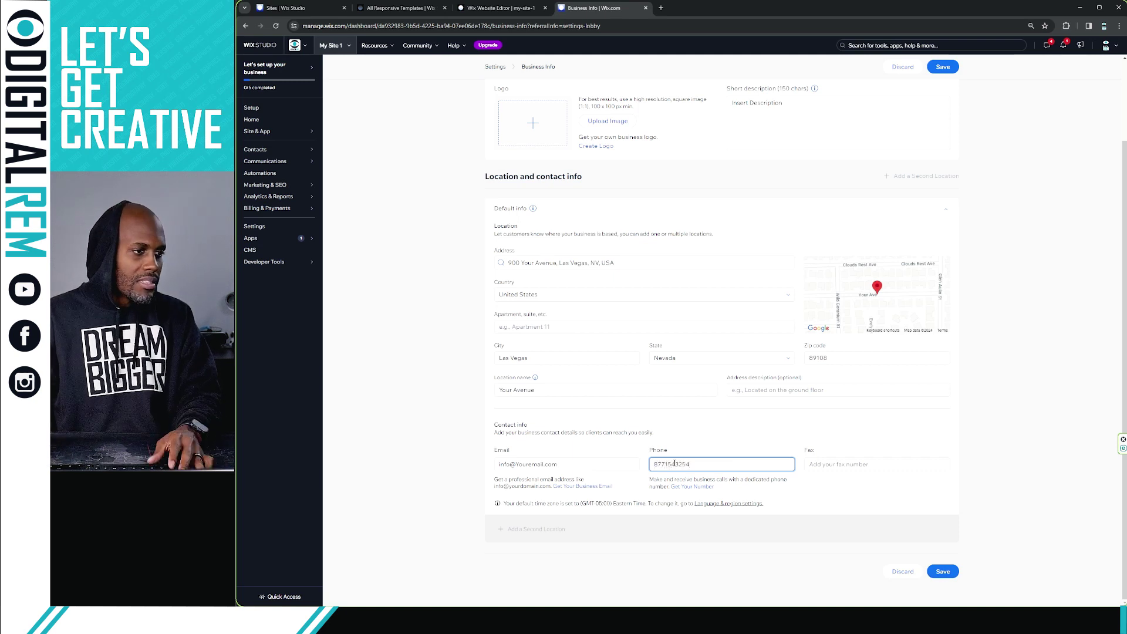
{"action": "left_click", "coordinate": [815, 495]}
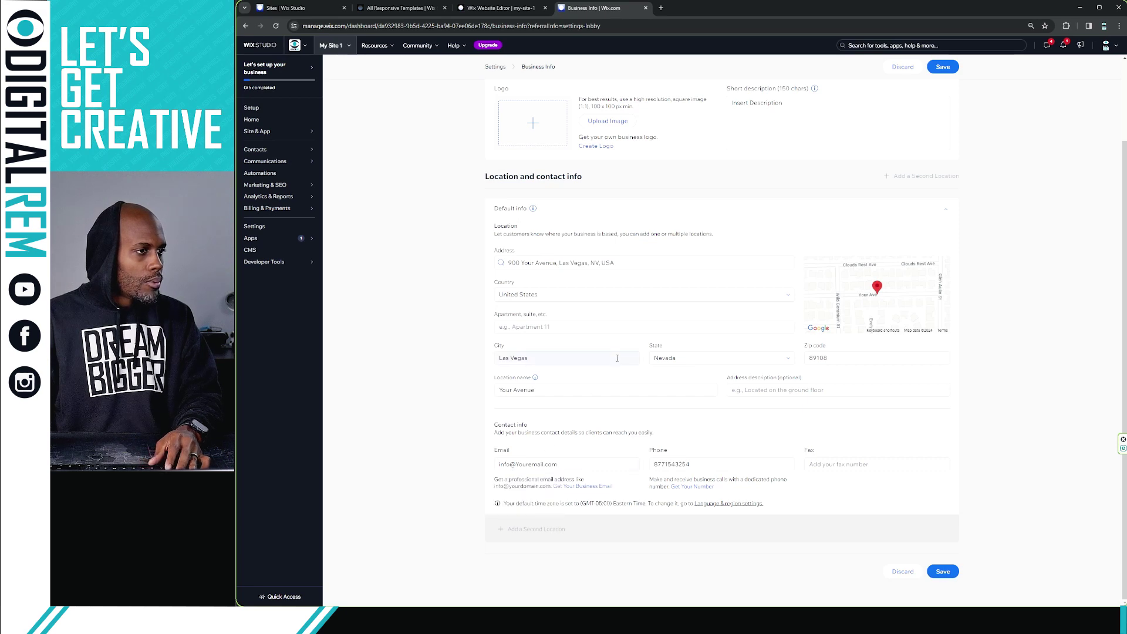
{"action": "scroll", "coordinate": [631, 338], "scroll_direction": "up", "scroll_amount": 1}
{"action": "scroll", "coordinate": [631, 338], "scroll_direction": "up", "scroll_amount": 3}
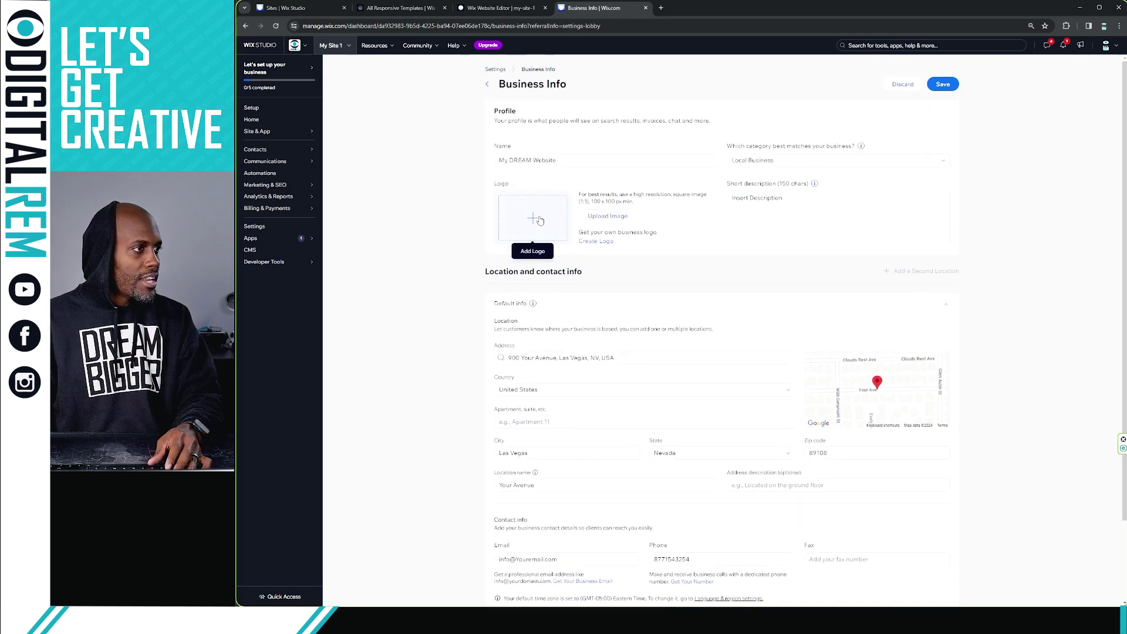
{"action": "left_click", "coordinate": [543, 255]}
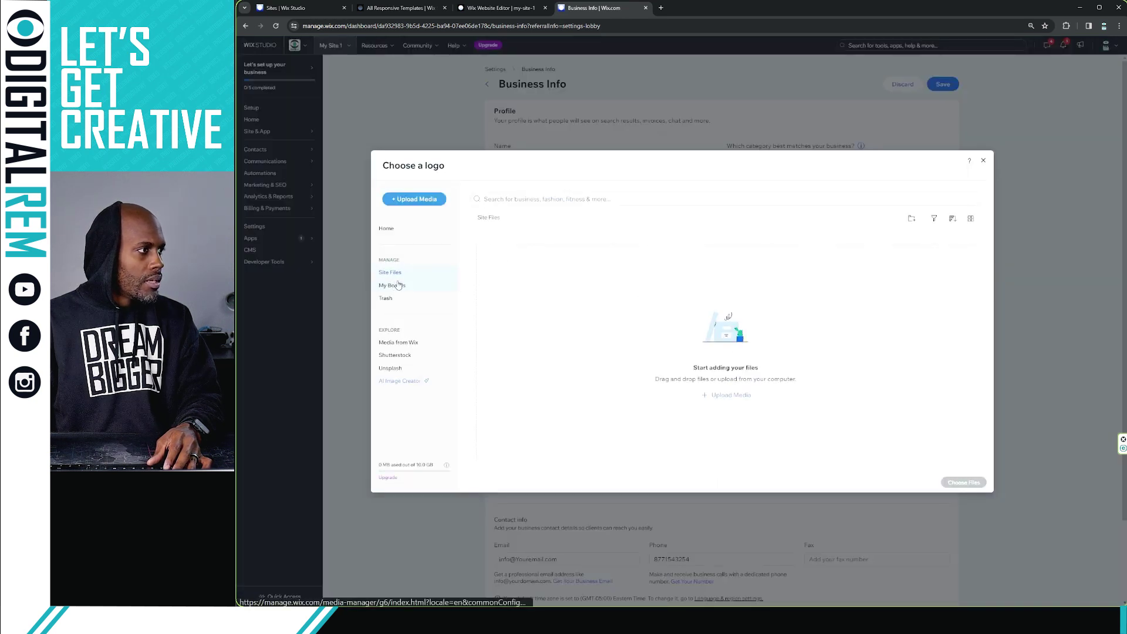
{"action": "left_click", "coordinate": [982, 162]}
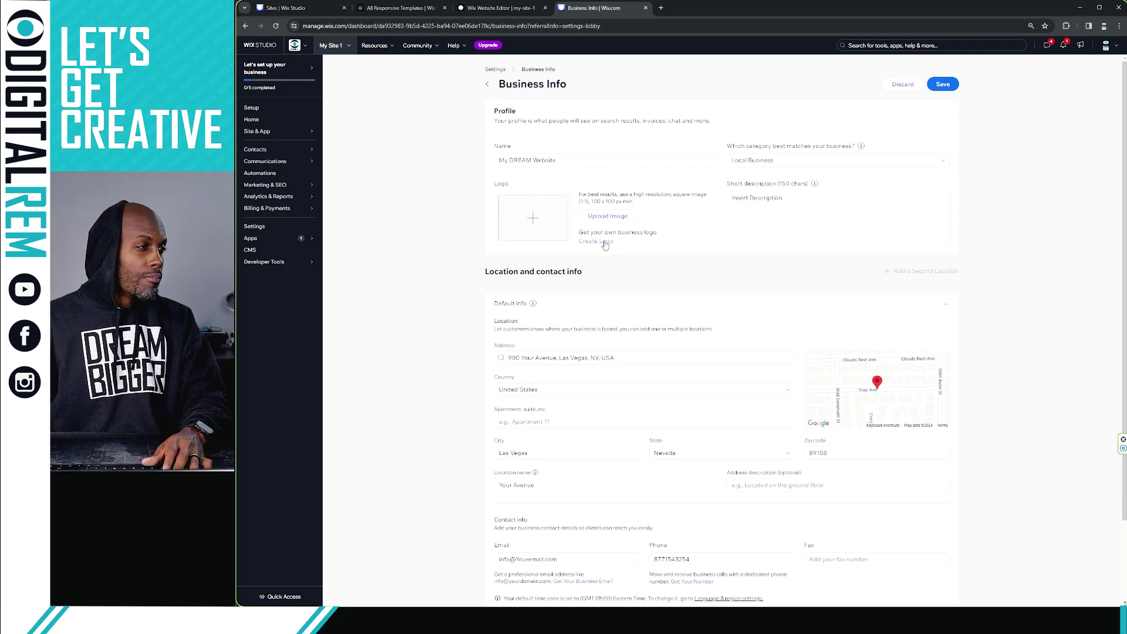
{"action": "left_click", "coordinate": [603, 242]}
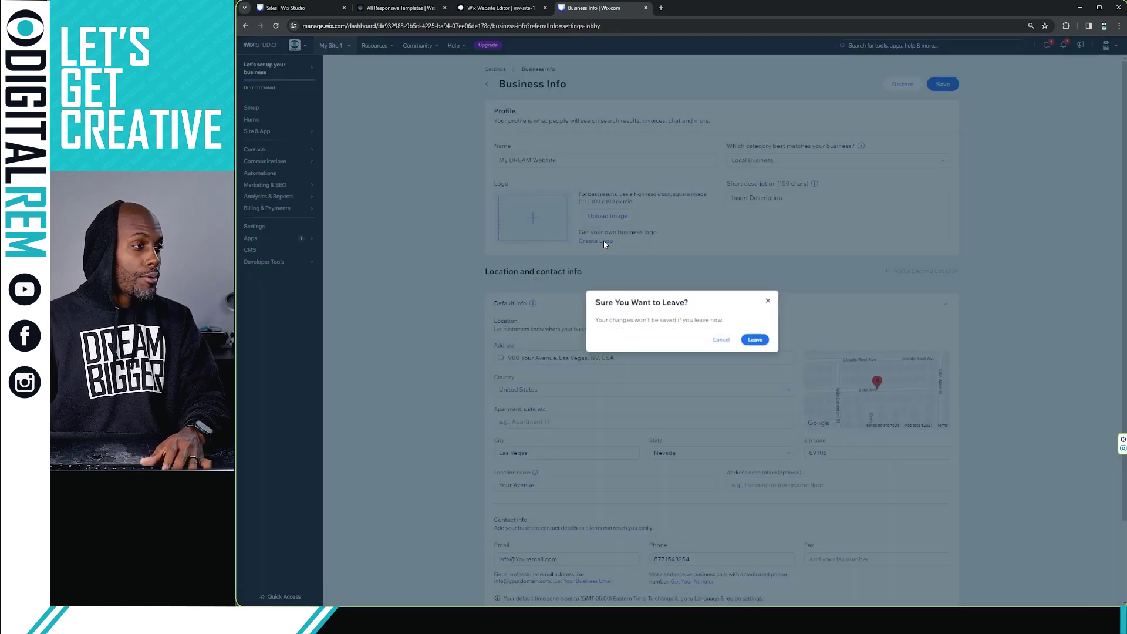
{"action": "left_click", "coordinate": [768, 301]}
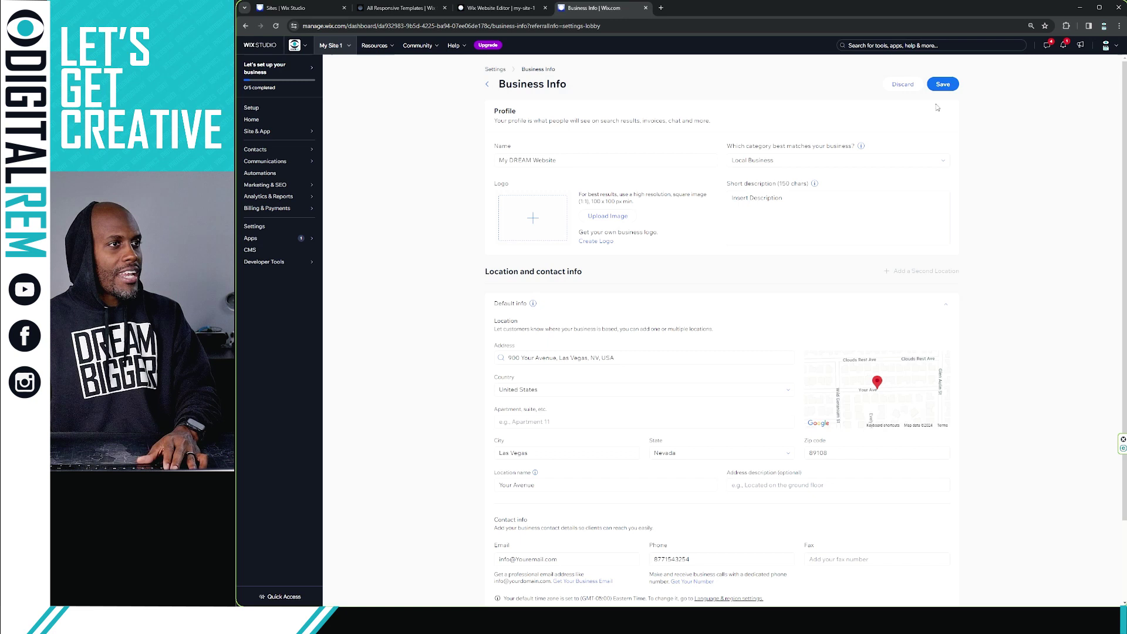
{"action": "scroll", "coordinate": [721, 198], "scroll_direction": "down", "scroll_amount": 1}
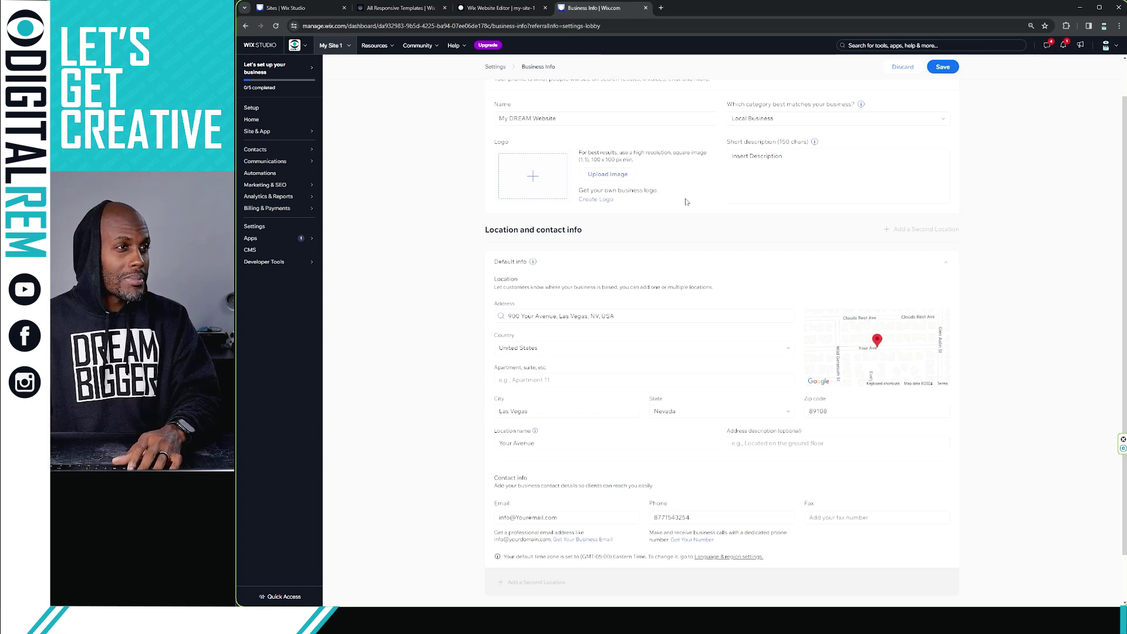
Save the Business Info page changes.
{"action": "left_click", "coordinate": [942, 67]}
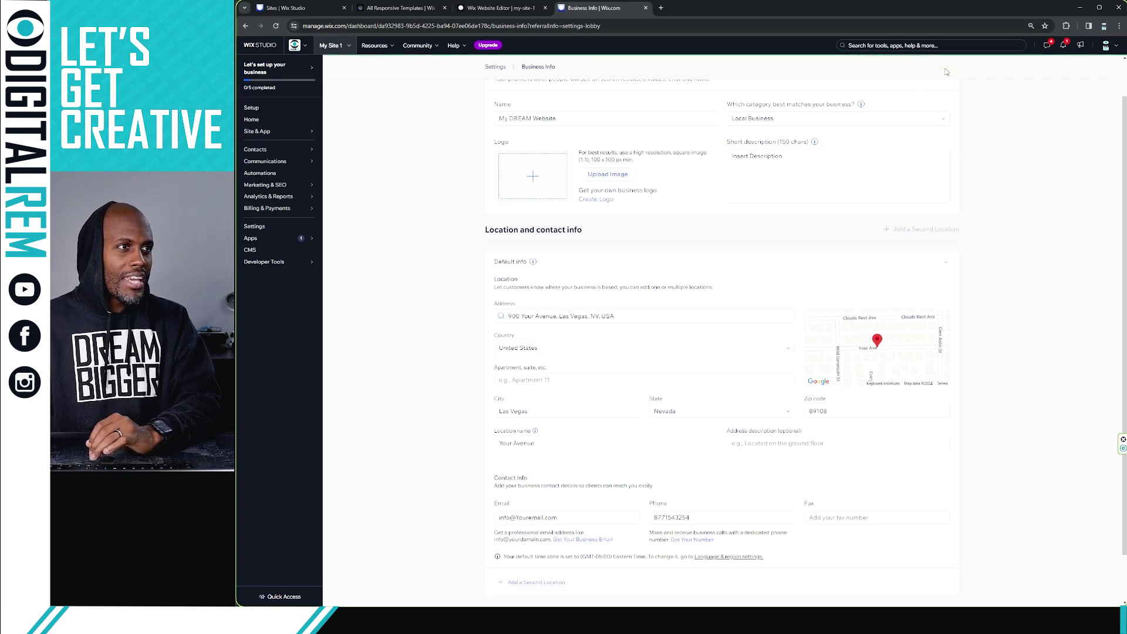